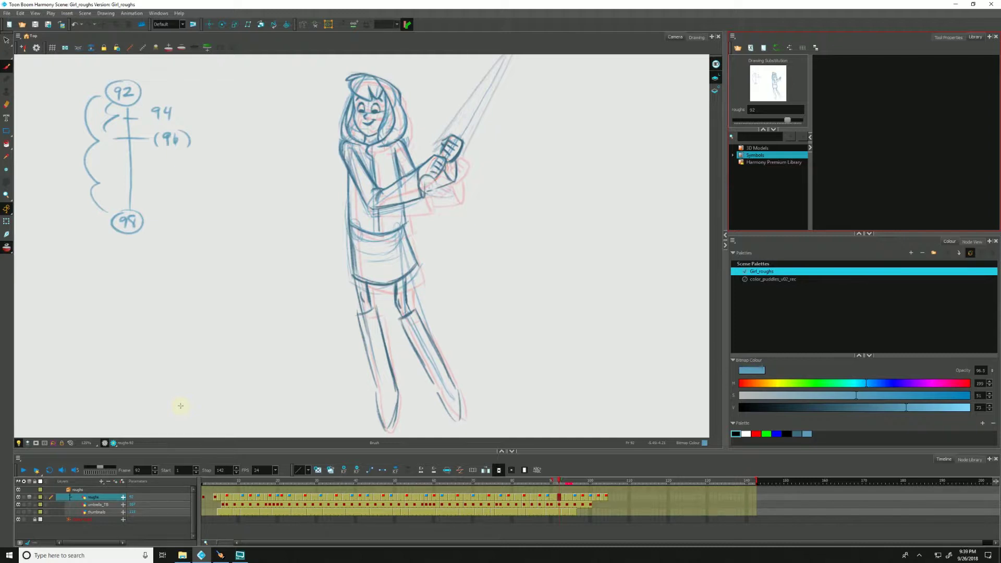
Add an Onion Skin view as a new tab beside the Library panel
click(989, 37)
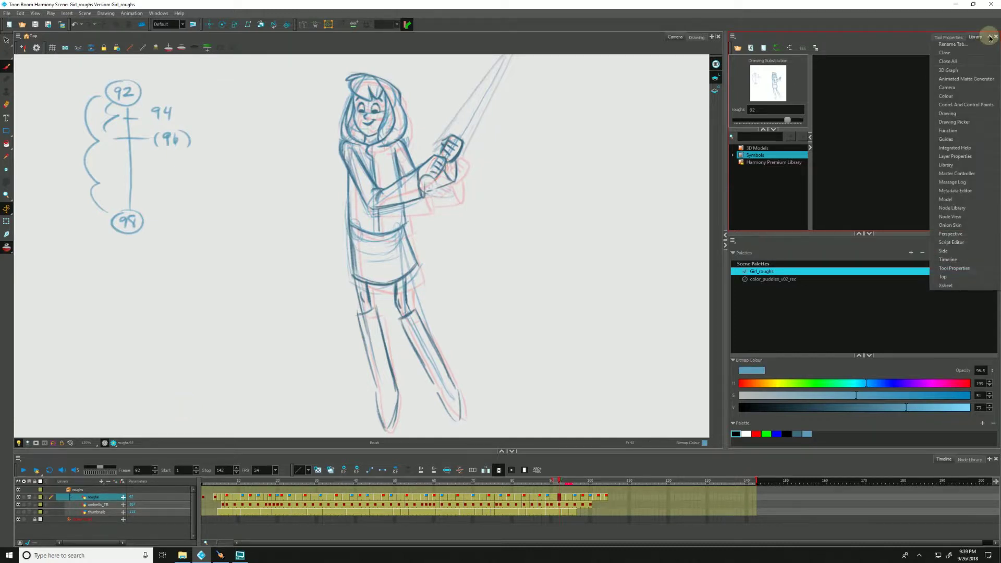
click(949, 225)
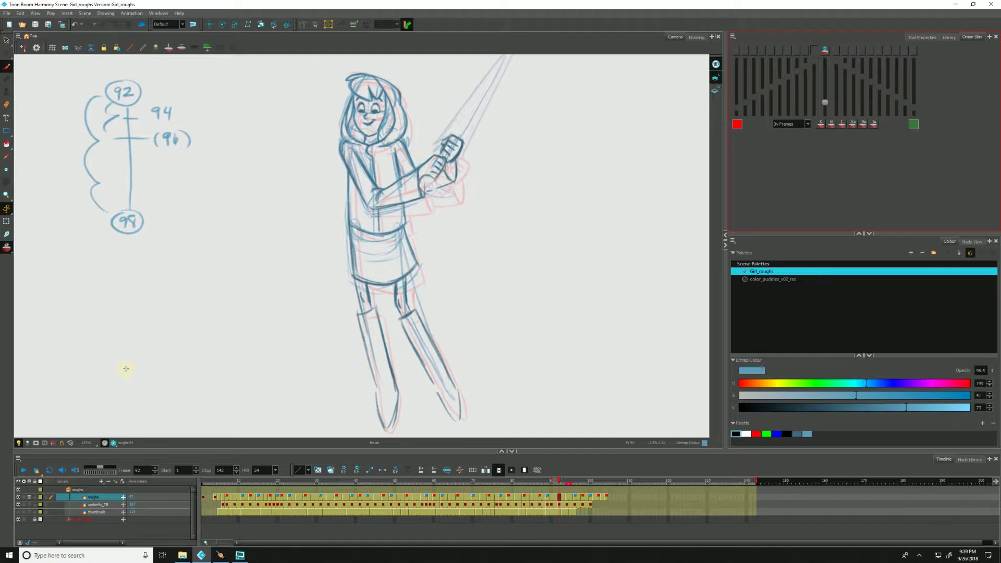
Lock the bottom red layer, scrub from frame 90 back to 92, and widen the onion skin markers
click(7, 248)
click(35, 518)
click(563, 480)
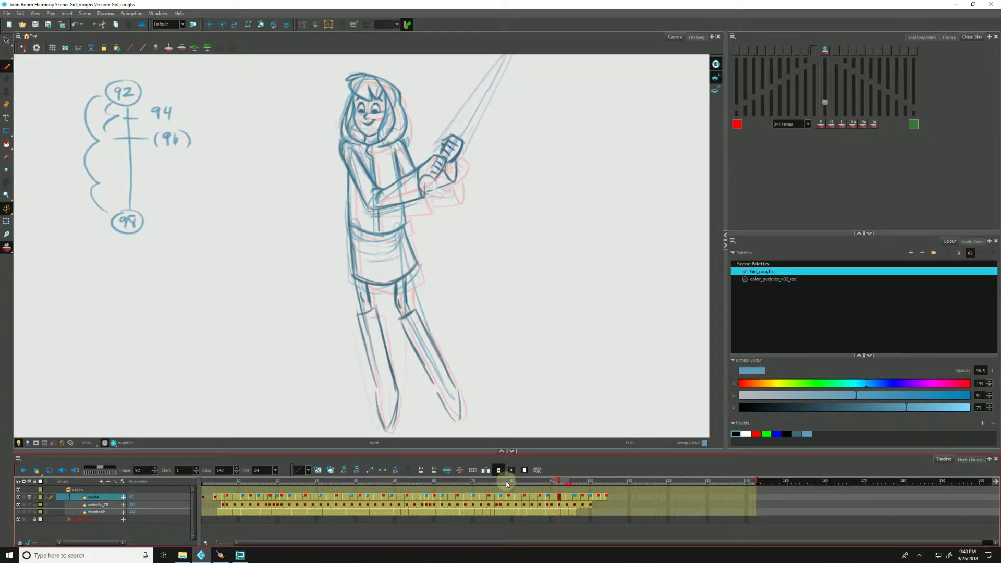
click(551, 483)
mouse_move(551, 482)
mouse_down()
mouse_move(522, 484)
mouse_move(588, 482)
mouse_move(570, 480)
mouse_up()
click(561, 497)
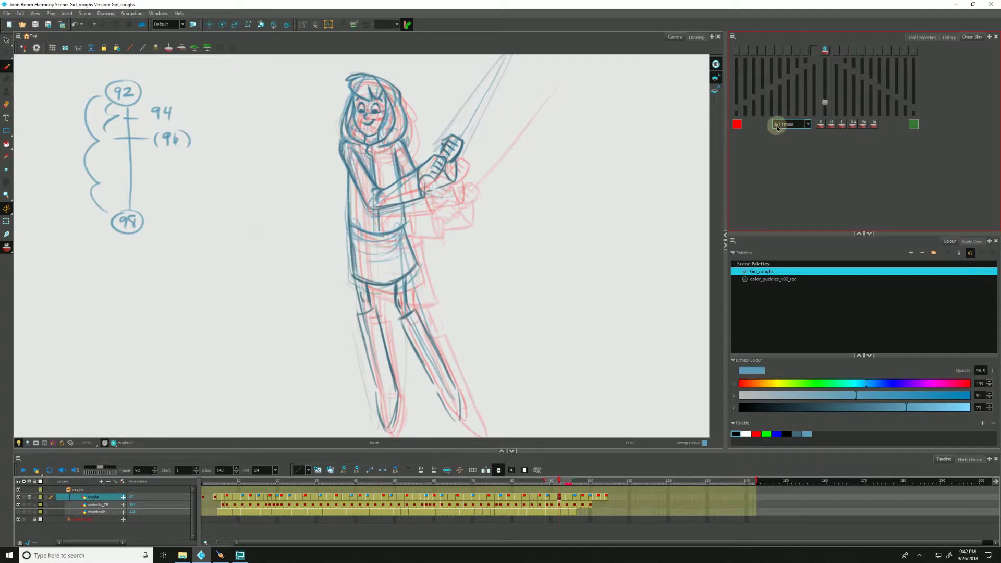
Switch the Onion Skin mode from By Frames to By Drawings
click(778, 125)
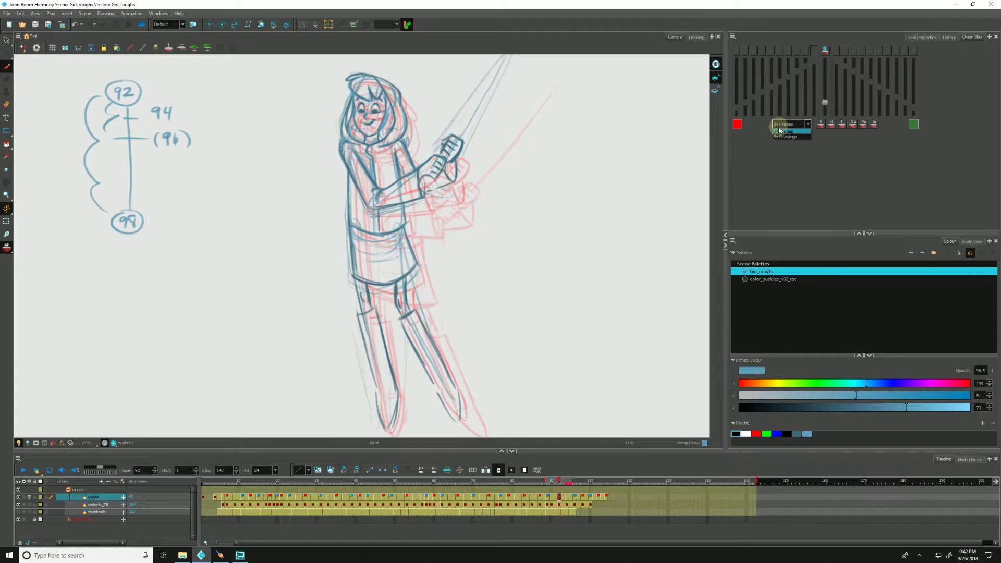
click(778, 137)
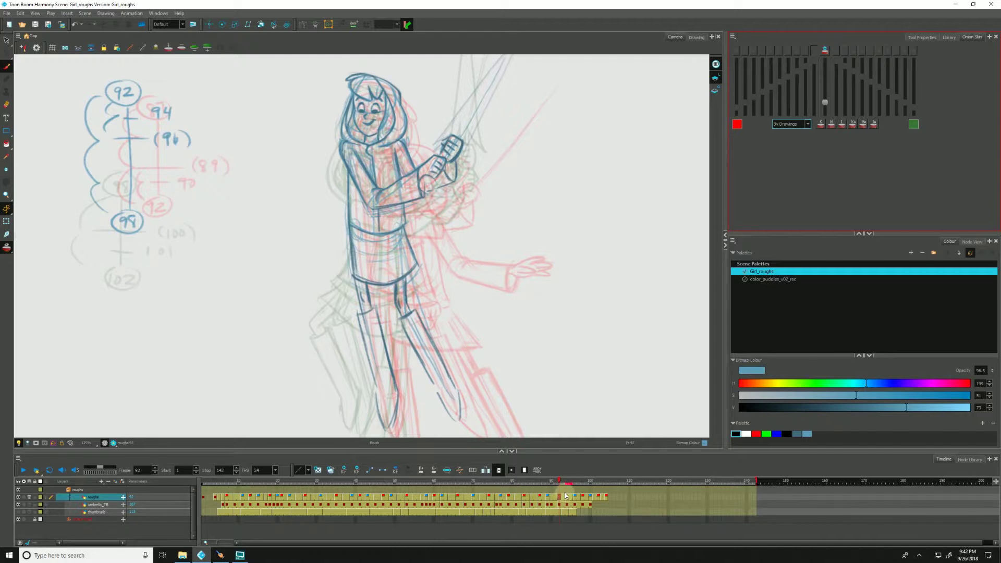
Set By Frames, extend the roughs frame-92 drawing by two frames, and shift the onion range later
click(776, 126)
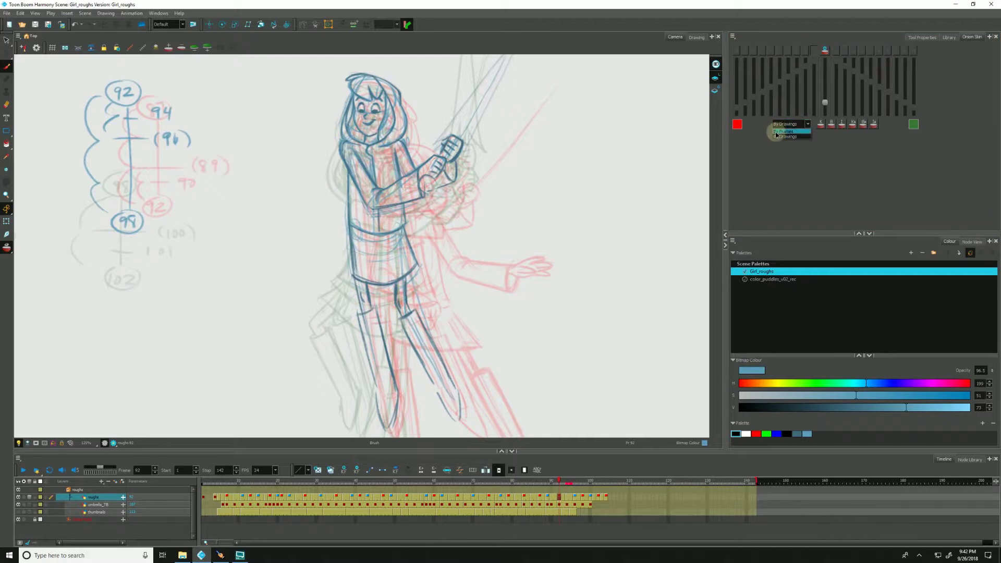
click(782, 131)
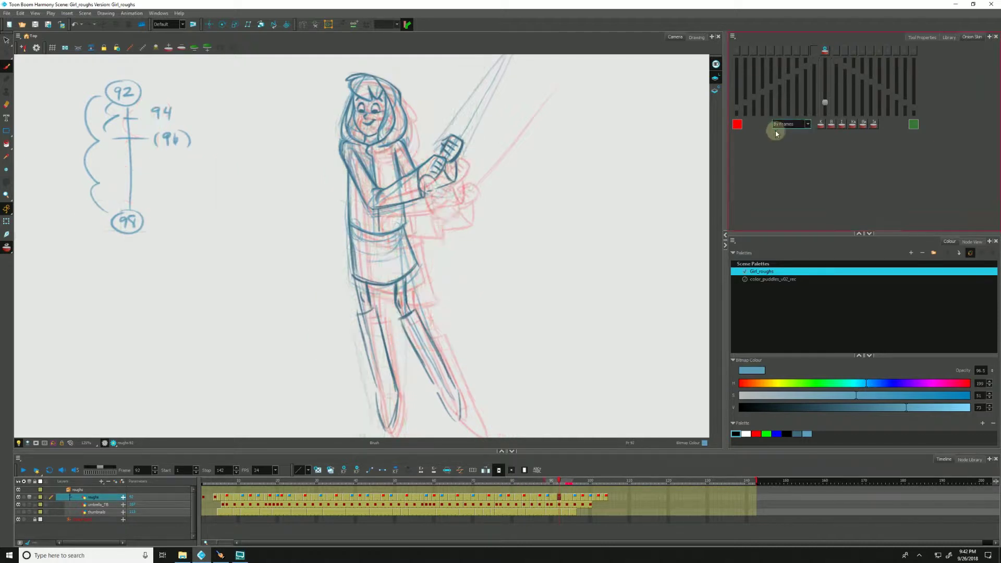
click(557, 489)
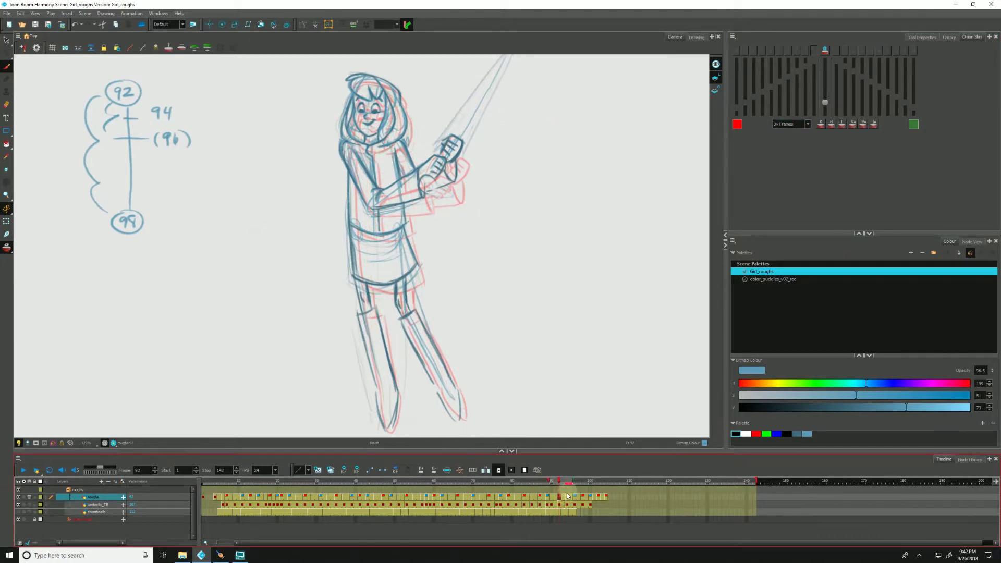
click(559, 498)
key(plus)
key(plus)
key(plus)
key(plus)
key(plus)
key(plus)
key(plus)
key(plus)
key(plus)
key(plus)
key(plus)
key(plus)
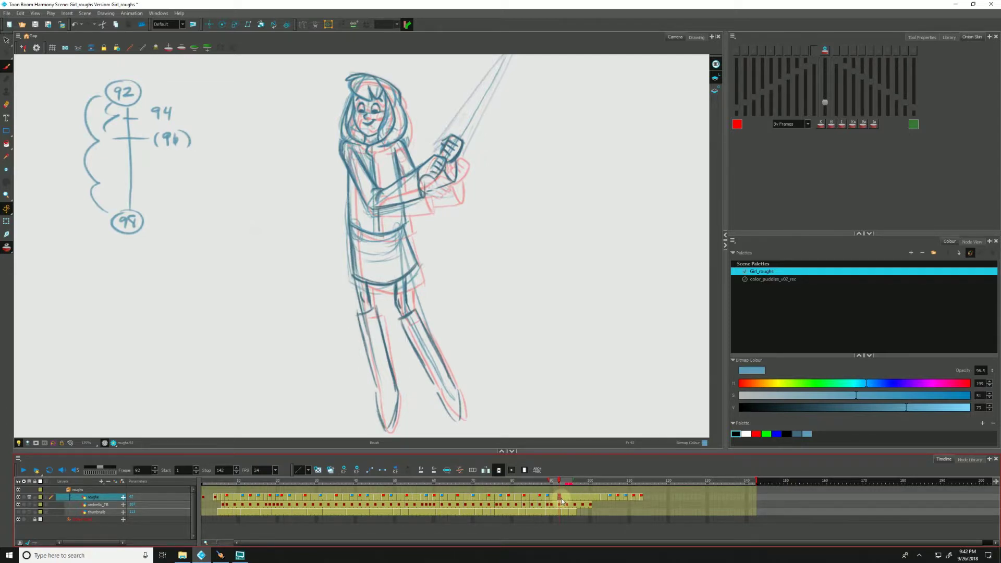
key(plus)
key(plus)
key(plus)
key(plus)
key(plus)
key(plus)
key(plus)
key(plus)
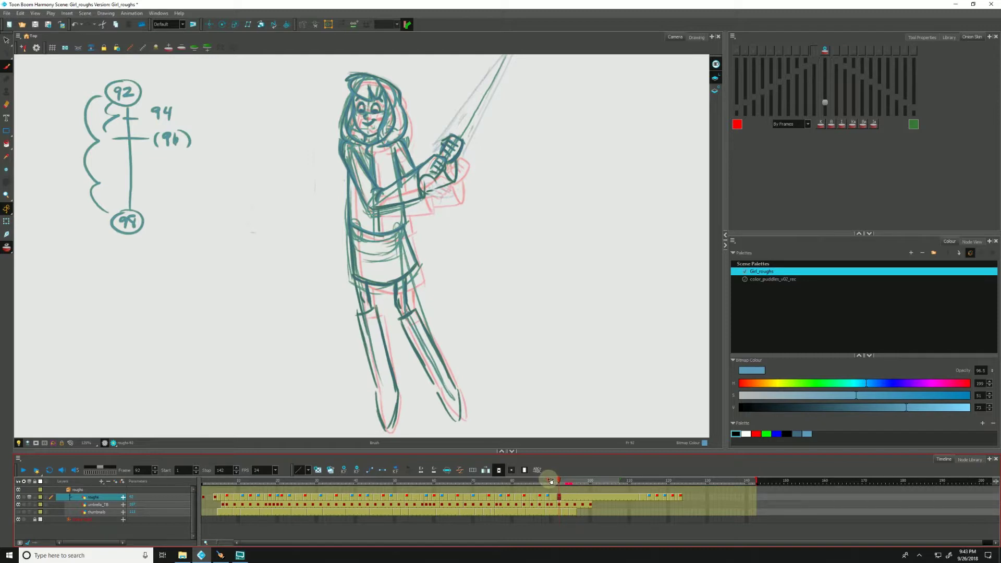
drag(550, 480, 556, 480)
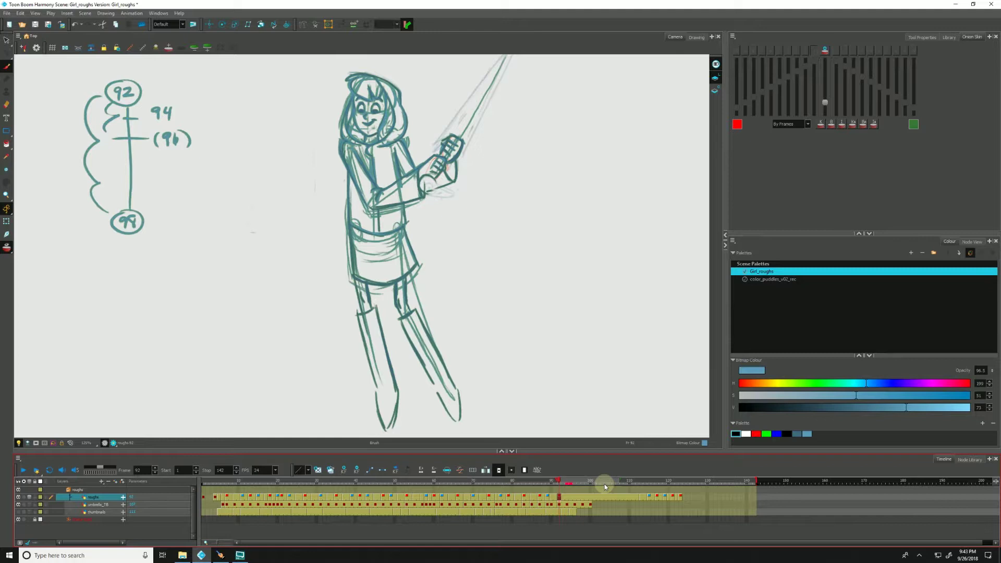
Return onion skin to By Drawings and shorten the roughs frame-92 drawing by two frames
click(790, 124)
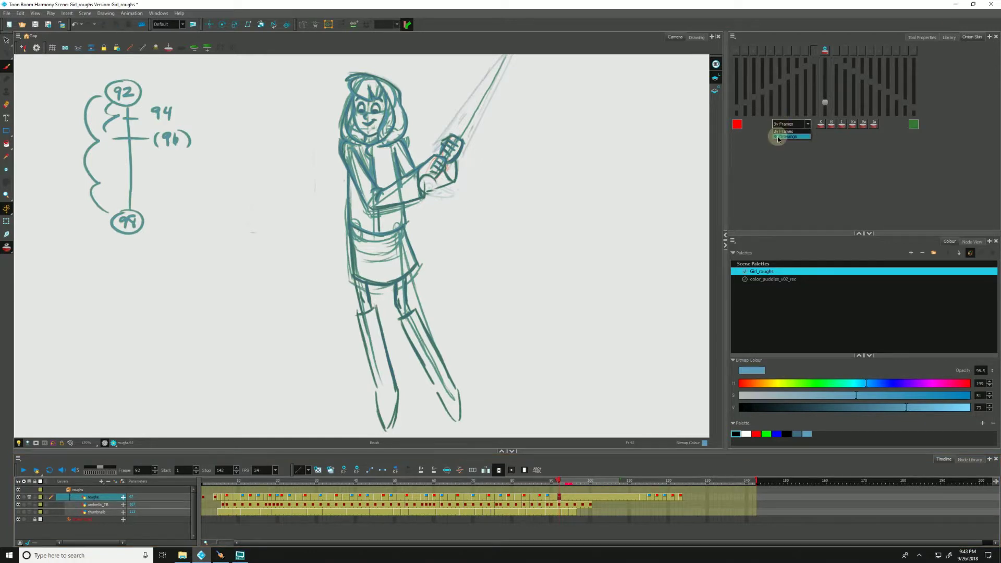
click(778, 136)
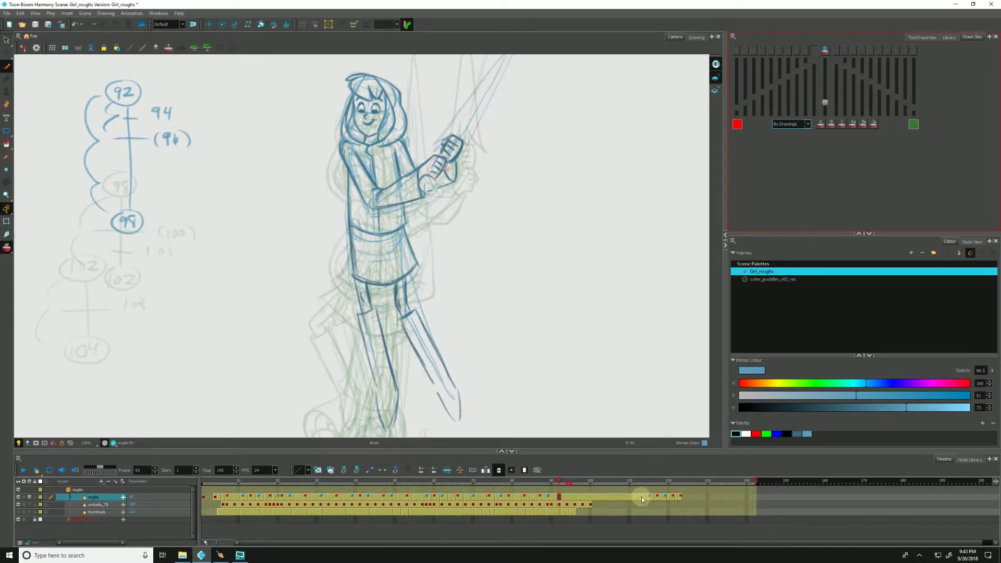
click(558, 497)
key(minus)
key(minus)
key(minus)
key(minus)
key(minus)
key(minus)
key(minus)
key(minus)
key(minus)
key(minus)
key(minus)
key(minus)
key(minus)
key(minus)
key(minus)
key(minus)
key(minus)
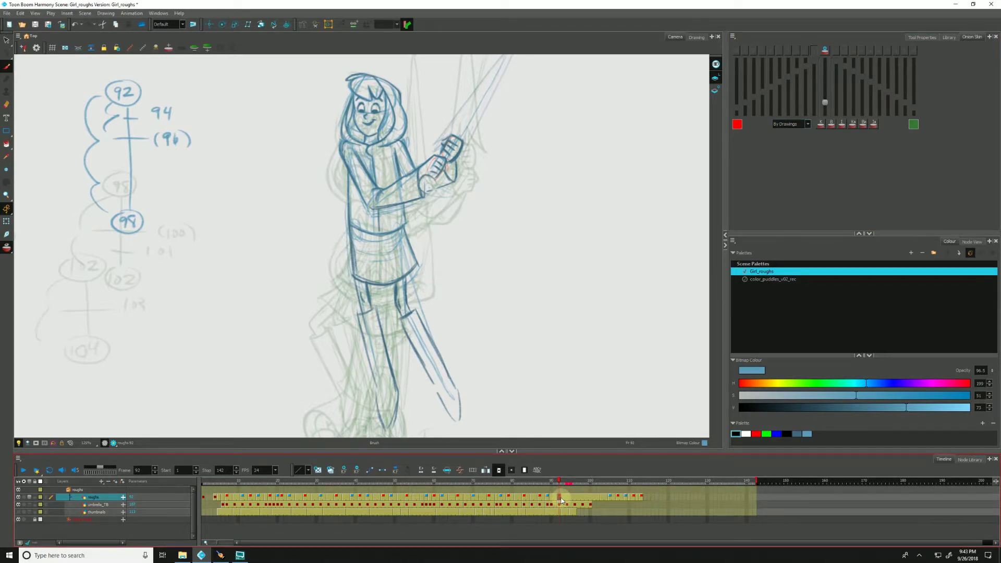
key(minus)
key(minus)
Enable Show Advanced Onion Skin and toggle on the Advanced Onion Skin controls
click(10, 248)
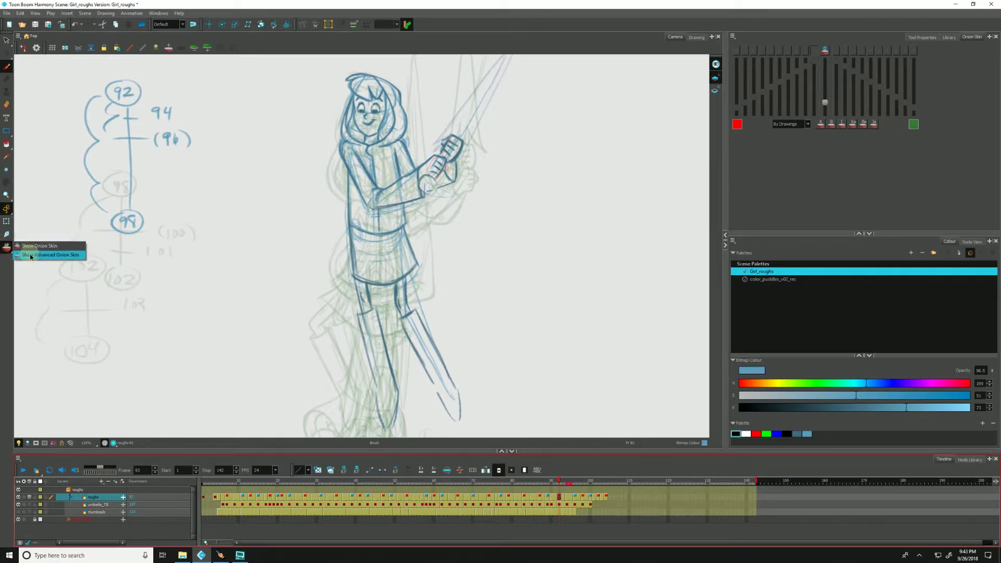
click(50, 255)
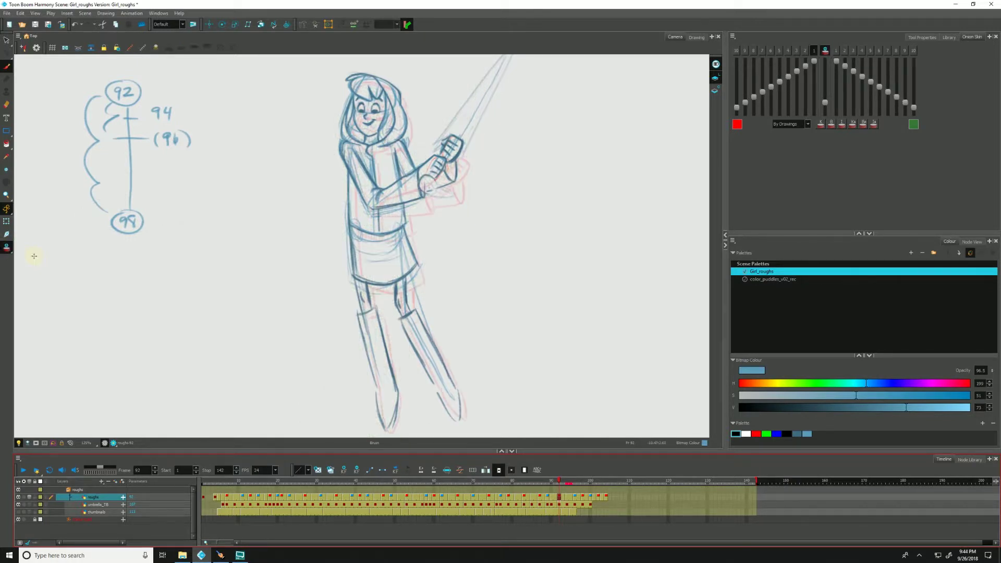
click(825, 52)
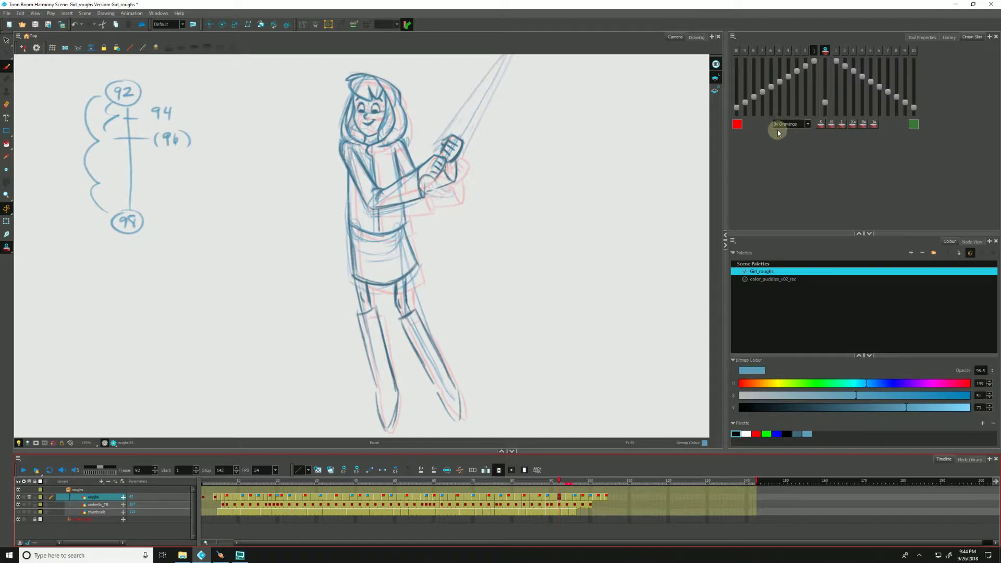
Enable previous drawings 2 and 3 and the next drawings in the onion skin
click(805, 51)
click(796, 50)
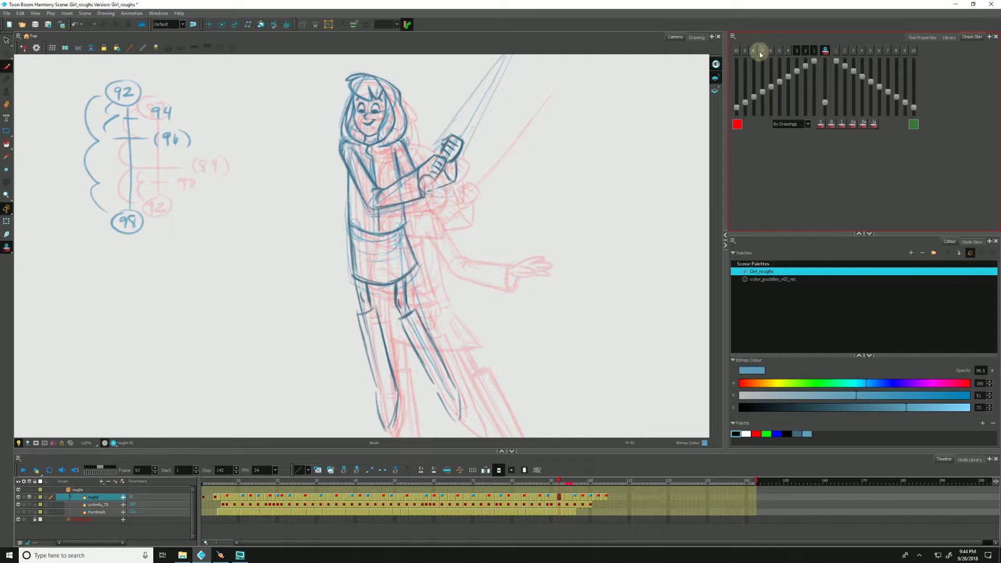
click(845, 50)
click(853, 51)
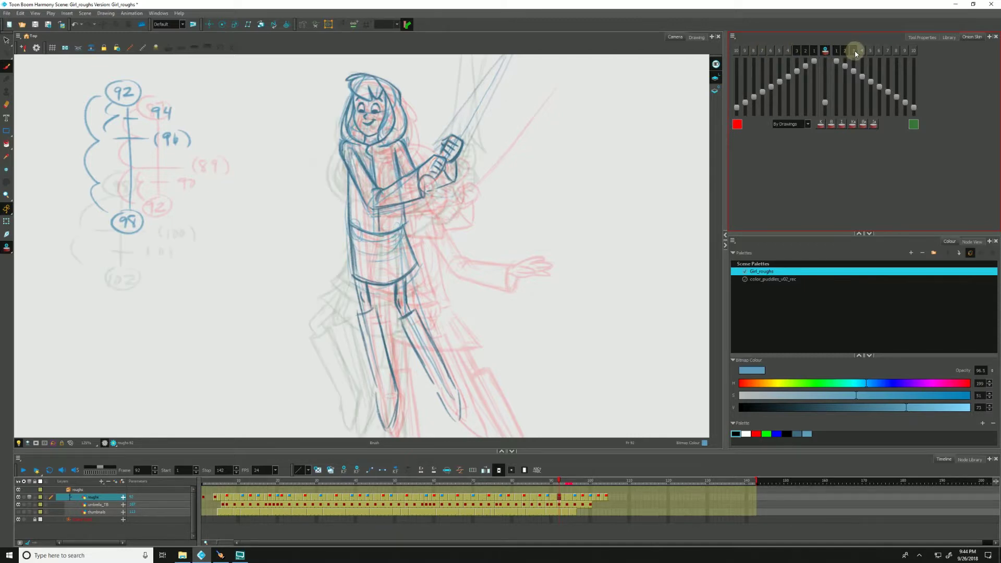
Keep By Drawings mode, then toggle previous drawings up to 10 on and off
click(782, 124)
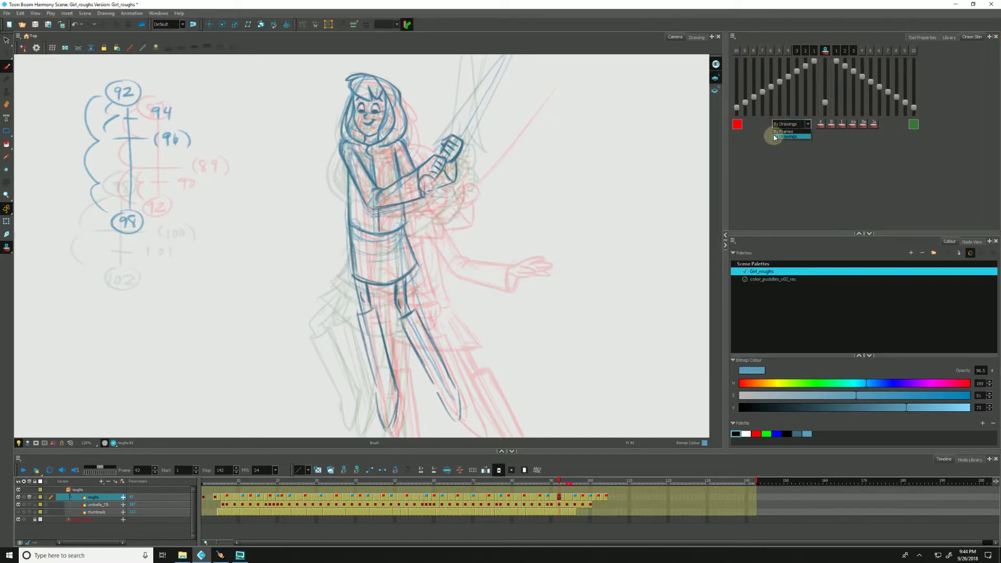
click(775, 136)
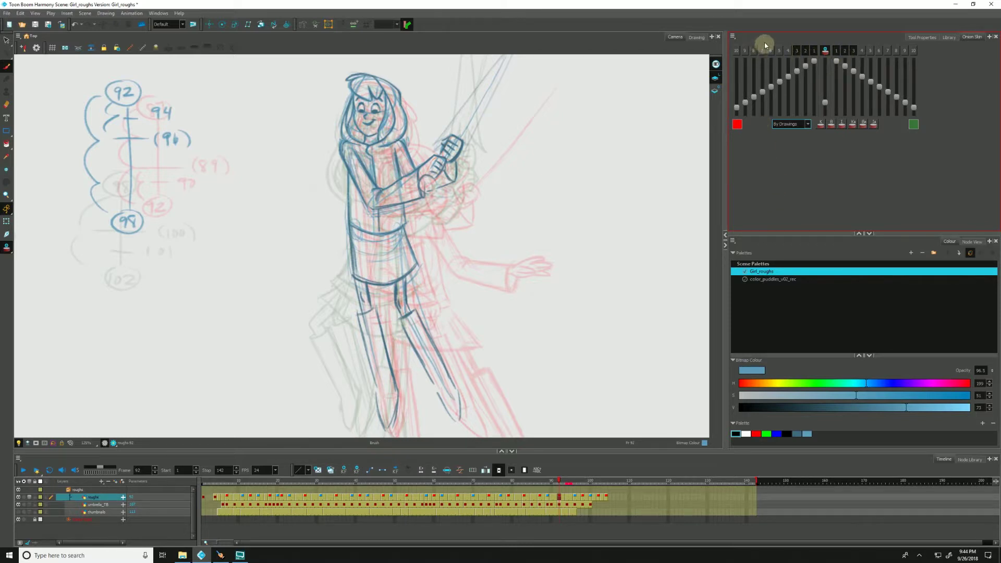
click(742, 54)
click(738, 51)
click(814, 51)
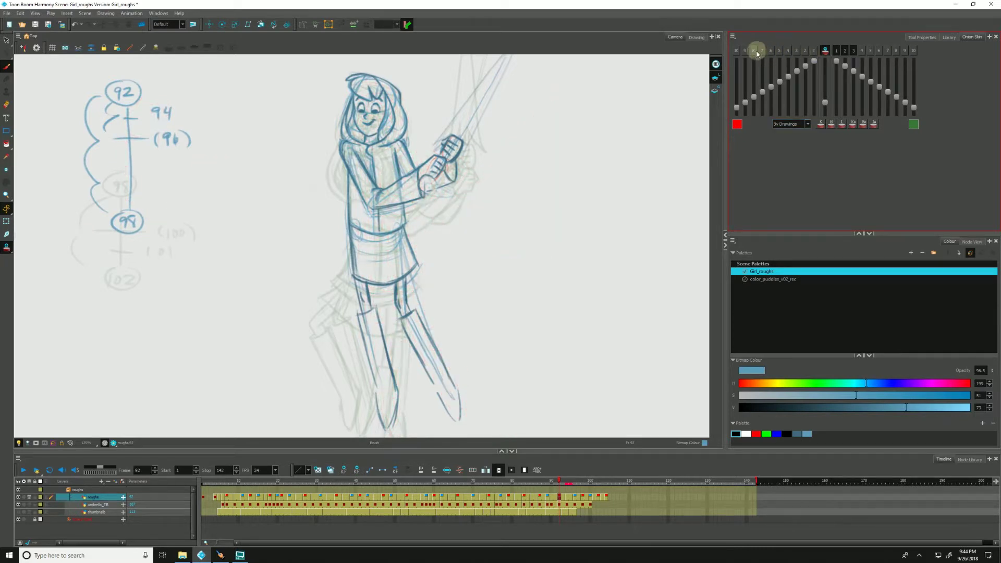
mouse_move(814, 52)
mouse_down()
mouse_move(737, 50)
mouse_move(805, 54)
mouse_up()
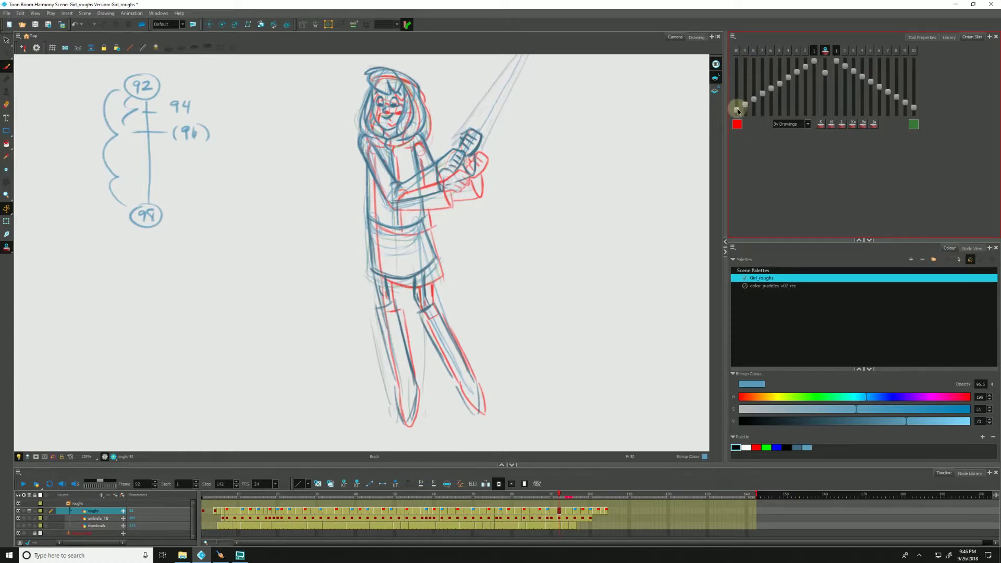
Raise the previous-drawing opacity sliders, enable Link Sliders, and drag a past slider up
mouse_move(738, 111)
mouse_down()
mouse_move(742, 68)
mouse_move(745, 117)
mouse_move(744, 61)
mouse_move(743, 109)
mouse_up()
click(734, 36)
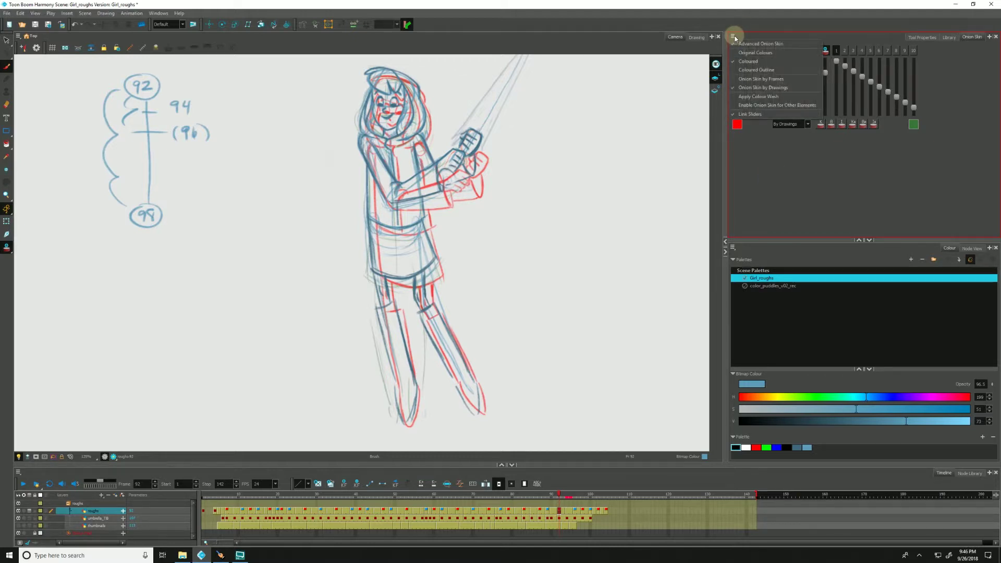
click(755, 115)
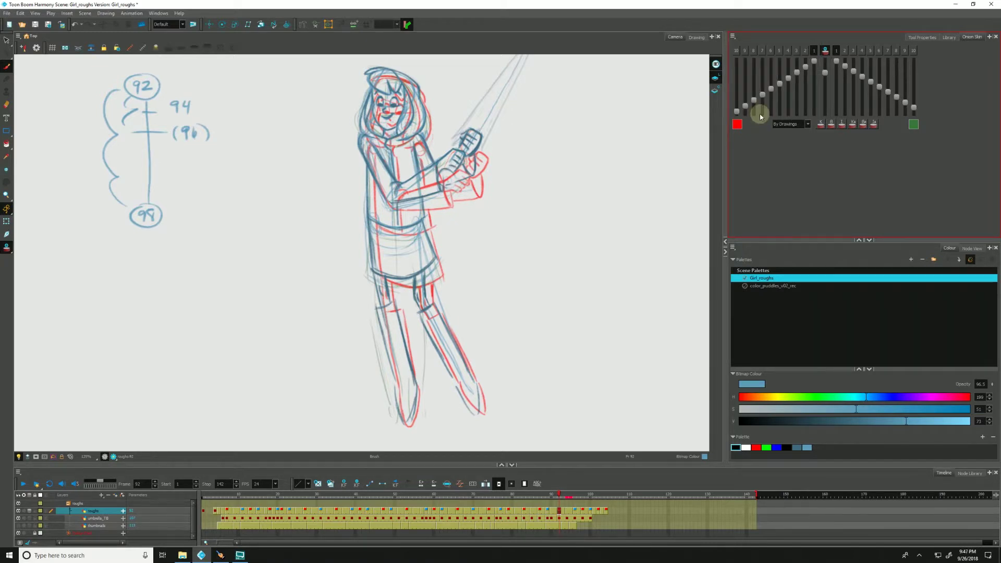
mouse_move(780, 83)
mouse_down()
mouse_move(780, 67)
mouse_move(790, 98)
mouse_move(762, 79)
mouse_up()
Show five previous drawings and turn off next drawing 1
click(797, 51)
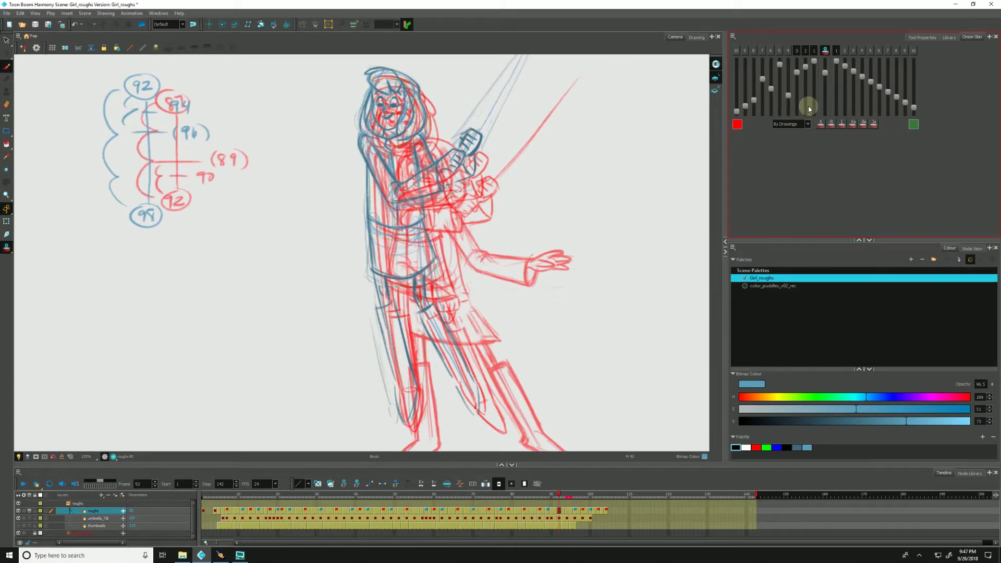
click(836, 51)
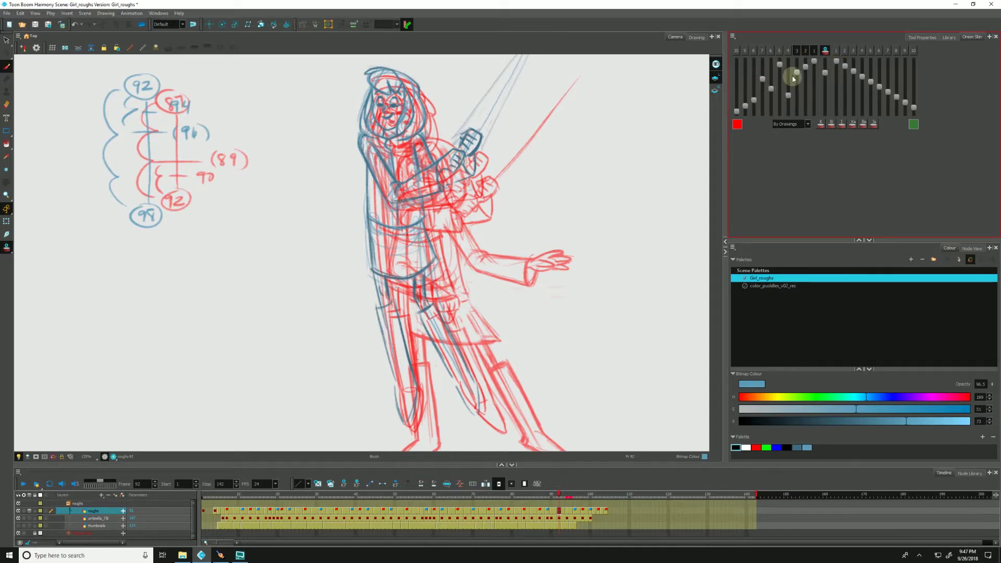
click(781, 52)
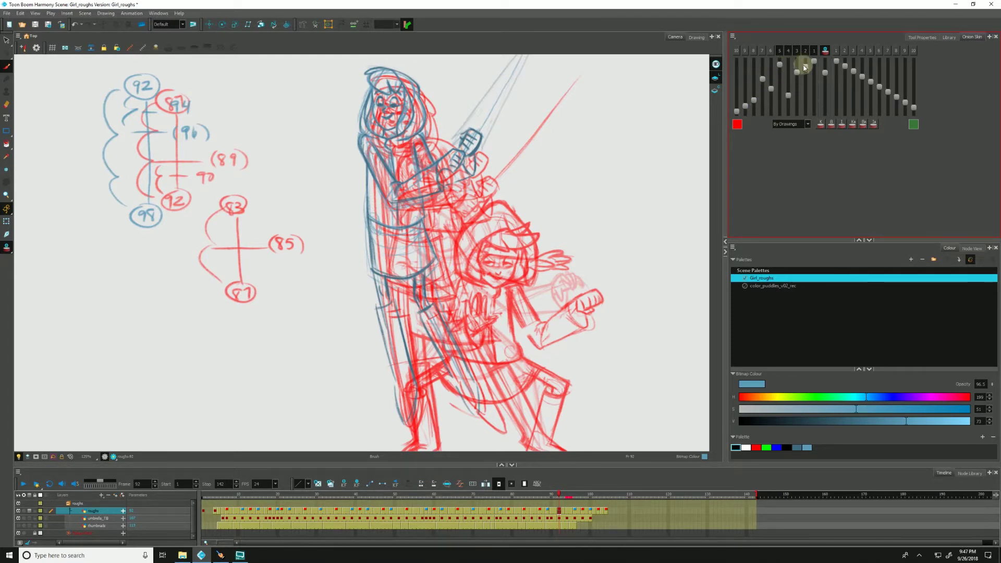
Fade out previous drawings 2 and 5 and lower the nearest previous drawing's opacity
drag(806, 70, 810, 113)
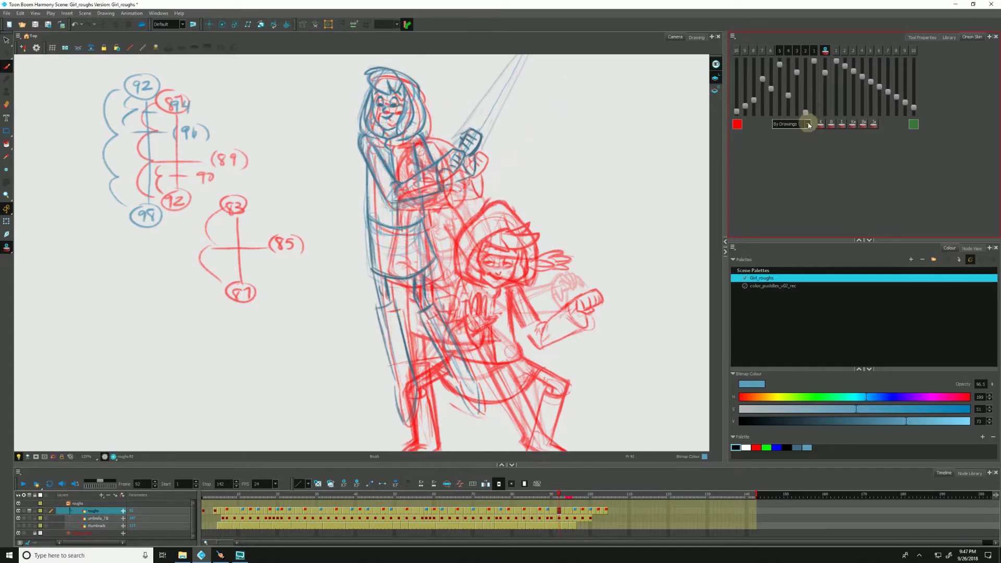
drag(779, 65, 784, 114)
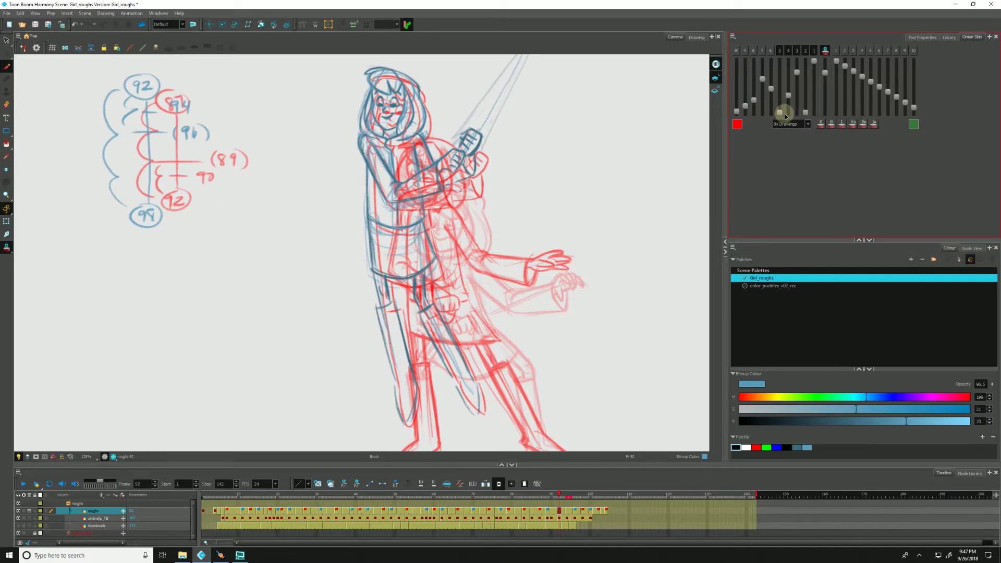
drag(762, 80, 763, 83)
mouse_move(814, 61)
mouse_down()
mouse_move(816, 79)
mouse_move(815, 67)
mouse_move(798, 96)
mouse_move(797, 66)
mouse_up()
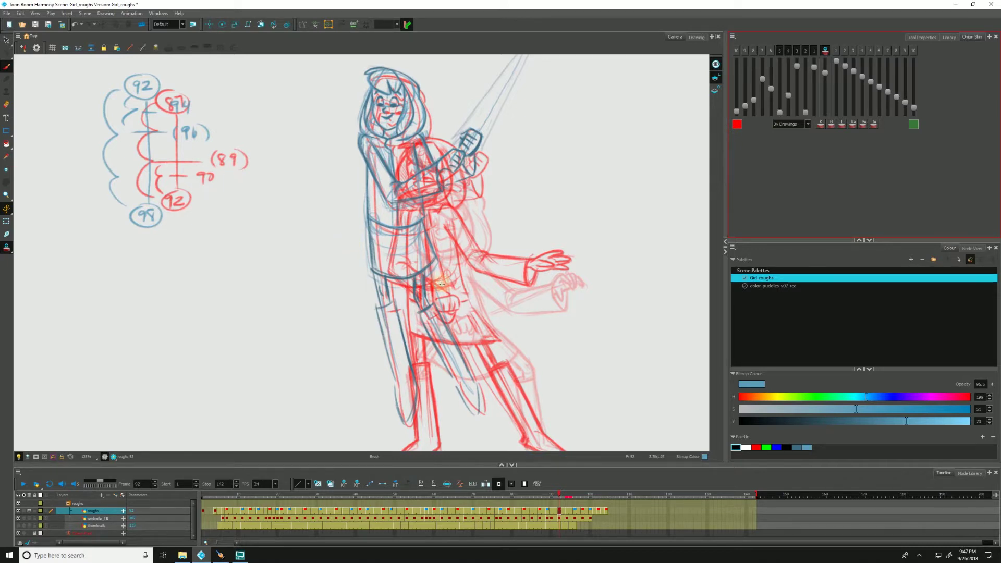
Enable Link Sliders from the Onion Skin view menu
click(733, 37)
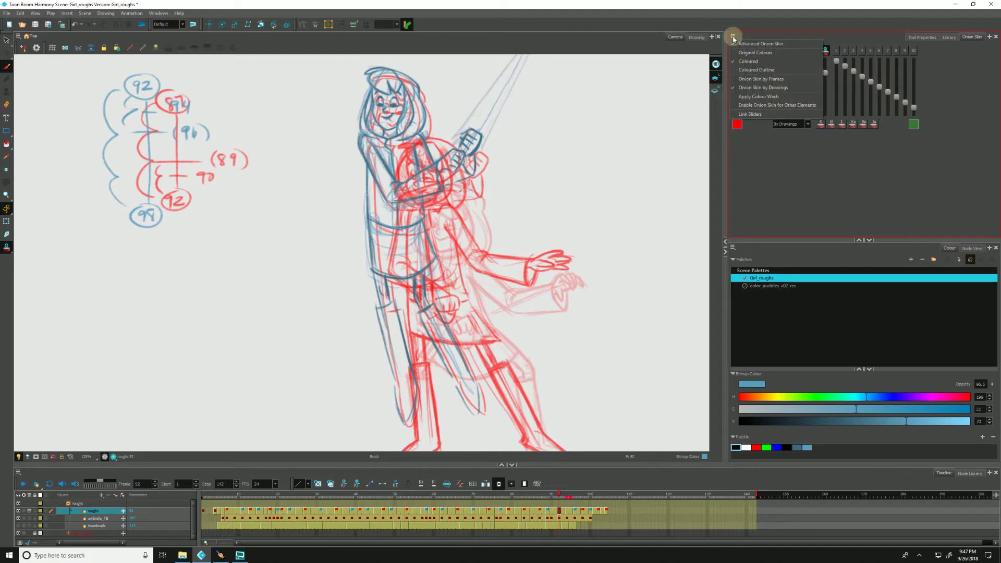
click(762, 116)
click(737, 110)
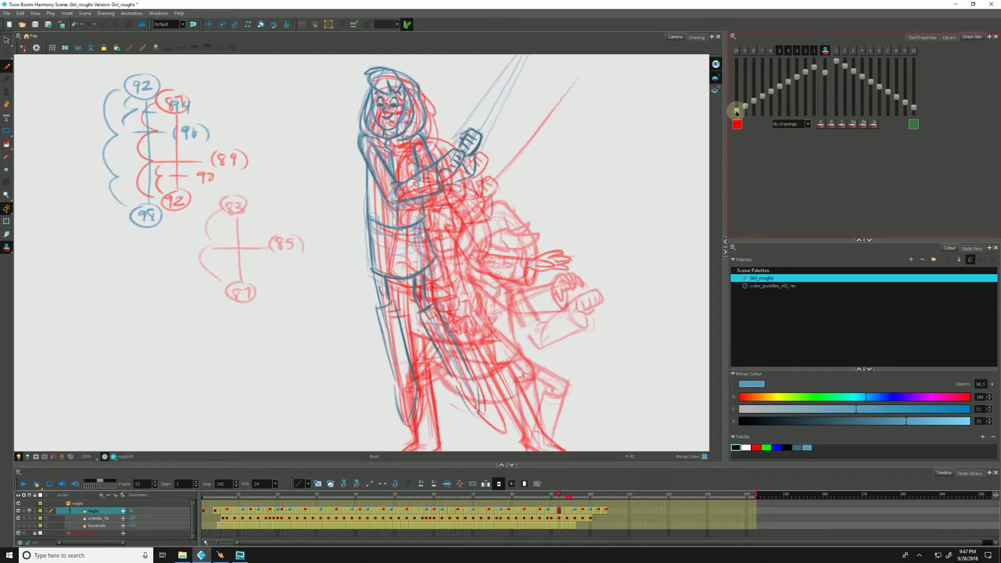
Limit onion skin to two previous drawings and lower their linked opacity together
click(788, 50)
click(805, 50)
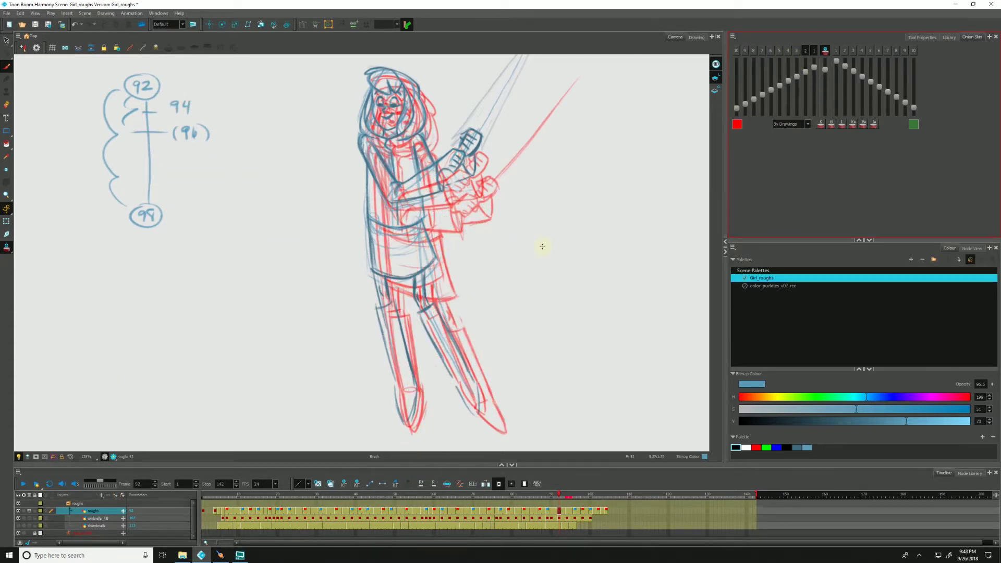
mouse_move(825, 71)
mouse_down()
mouse_move(825, 99)
mouse_move(824, 61)
mouse_move(830, 92)
mouse_up()
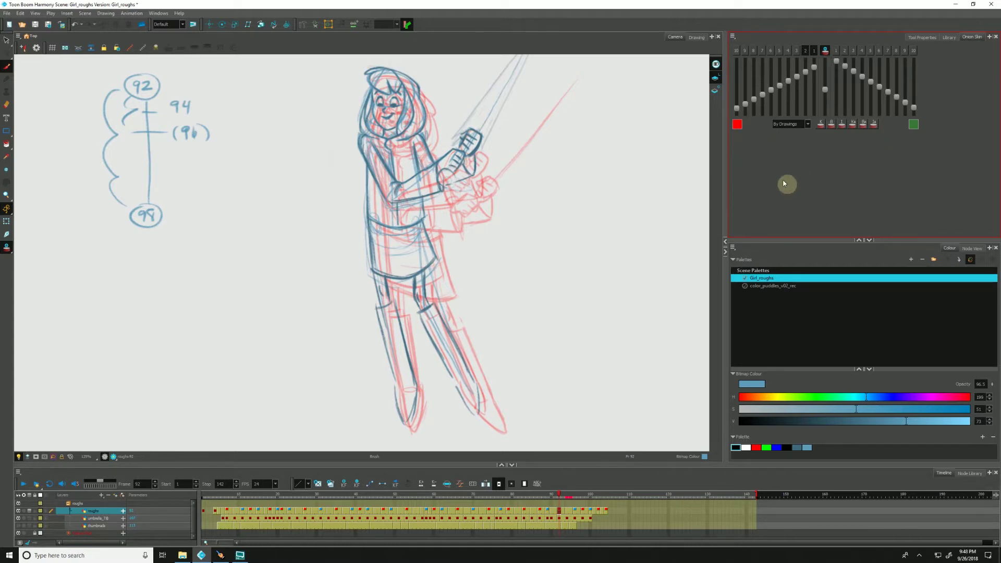
click(736, 124)
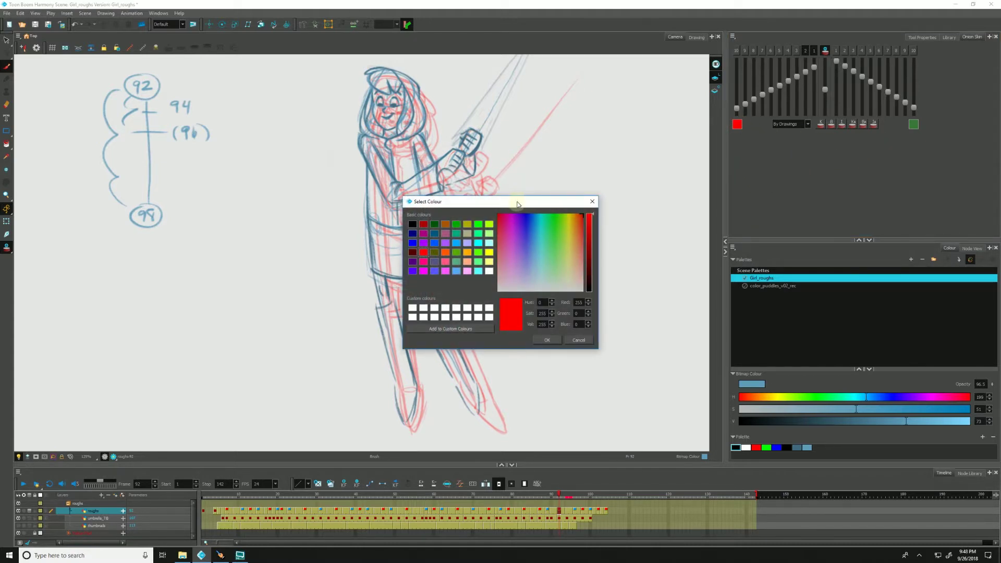
drag(517, 203, 625, 178)
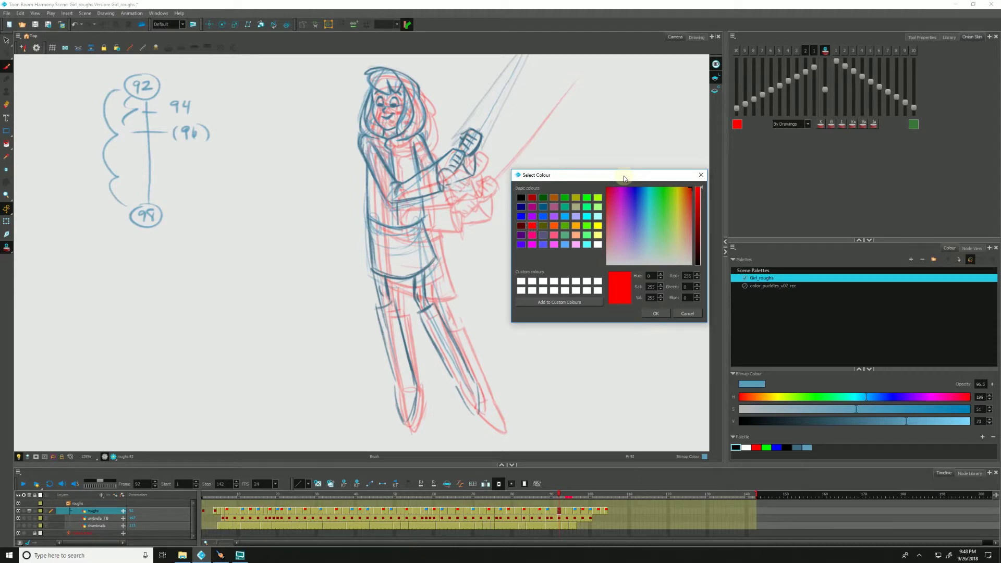
click(599, 200)
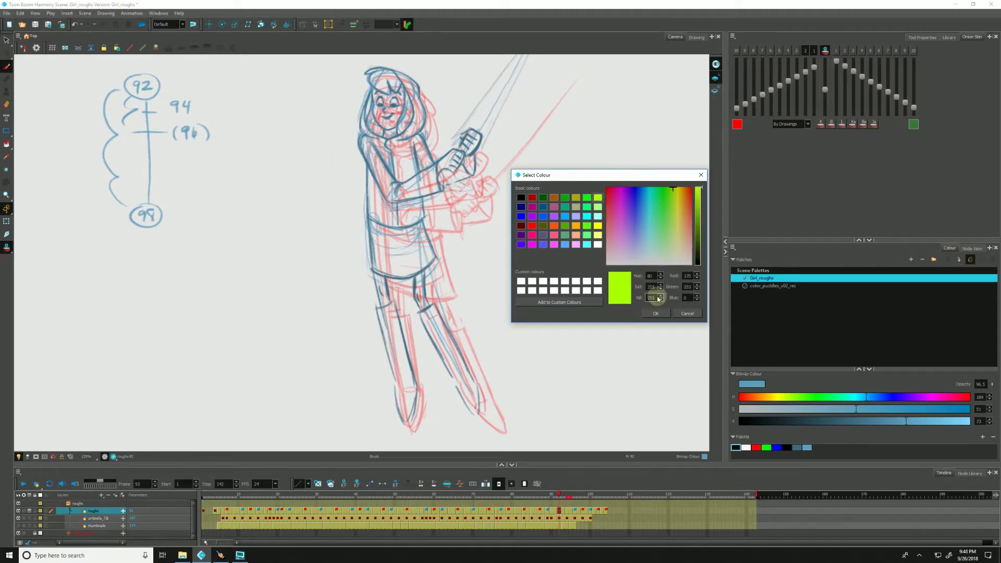
click(555, 200)
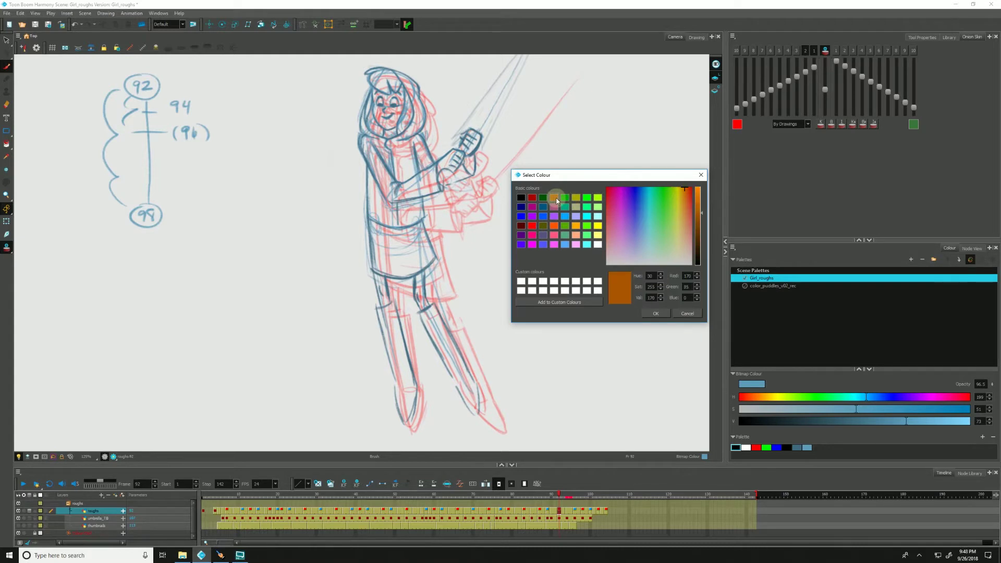
click(687, 313)
click(742, 133)
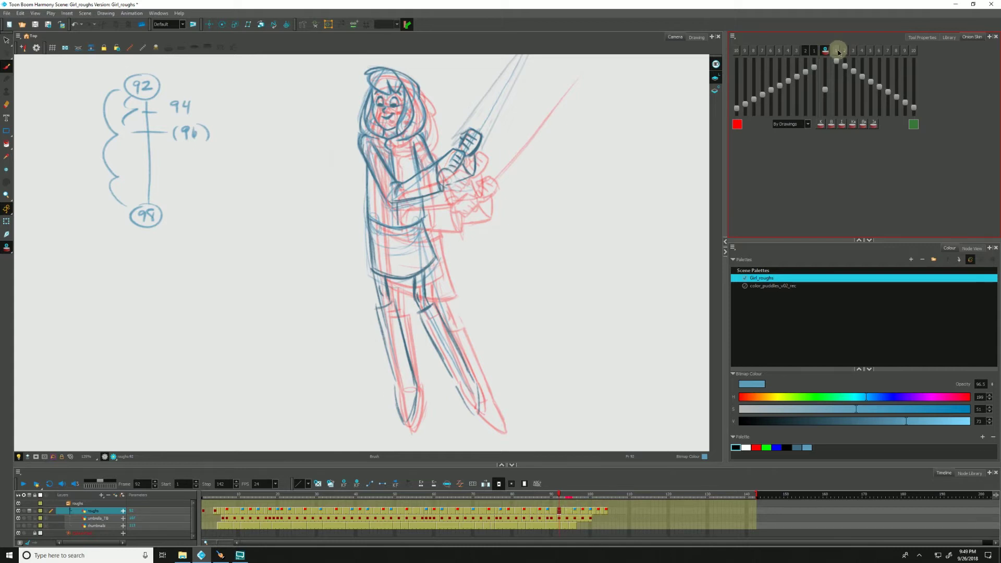
Show the next drawing in green and two more previous drawings in red, then raise the nearest ghosts' opacity
click(852, 50)
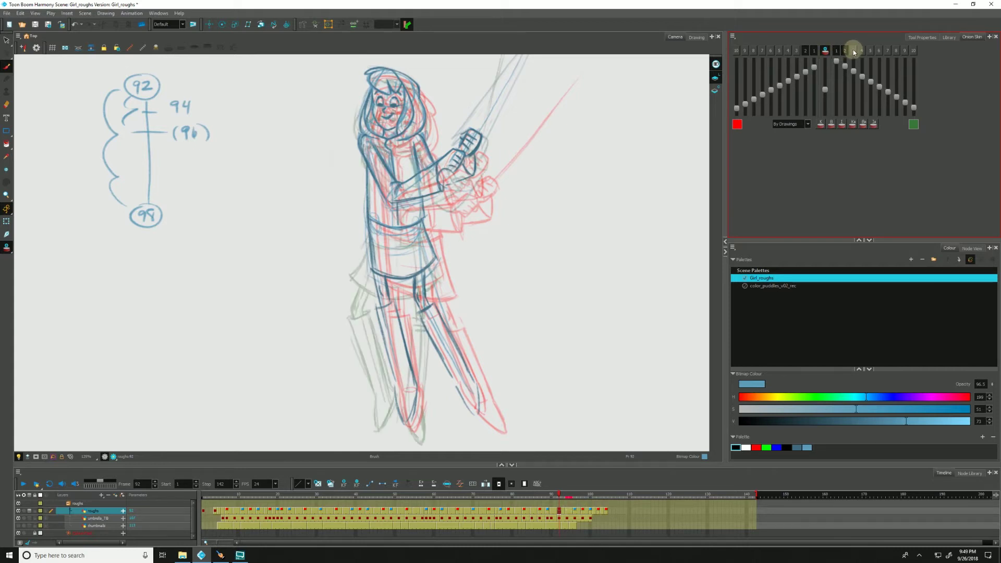
click(801, 50)
click(782, 51)
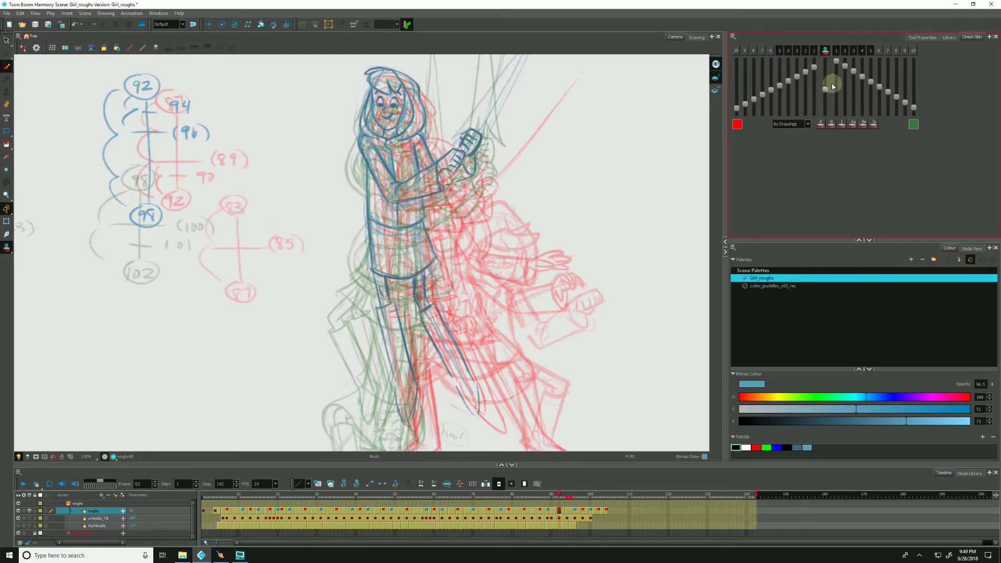
drag(826, 82, 826, 80)
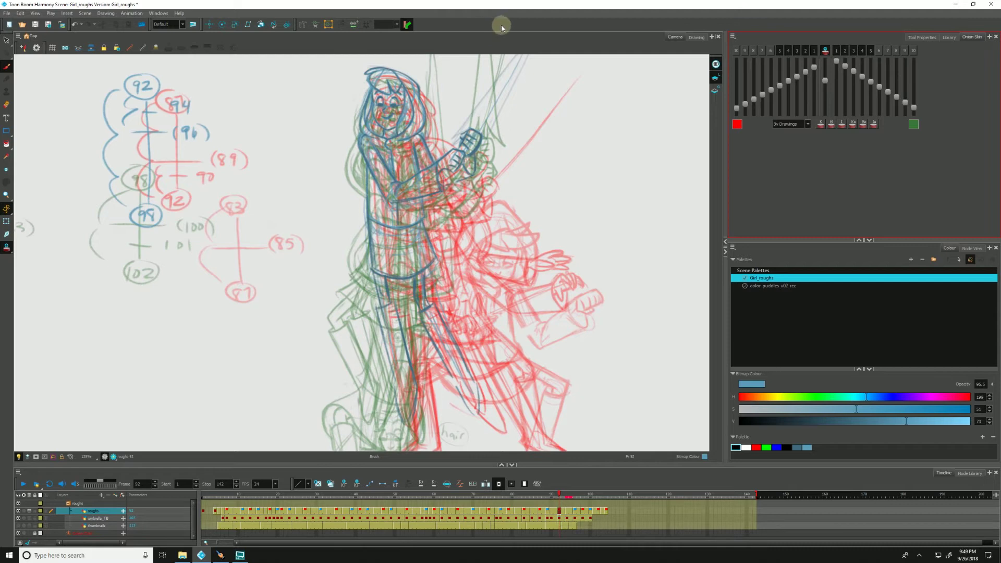
Add the Mark Drawing toolbar to the Camera view from the toolbar list
right_click(504, 46)
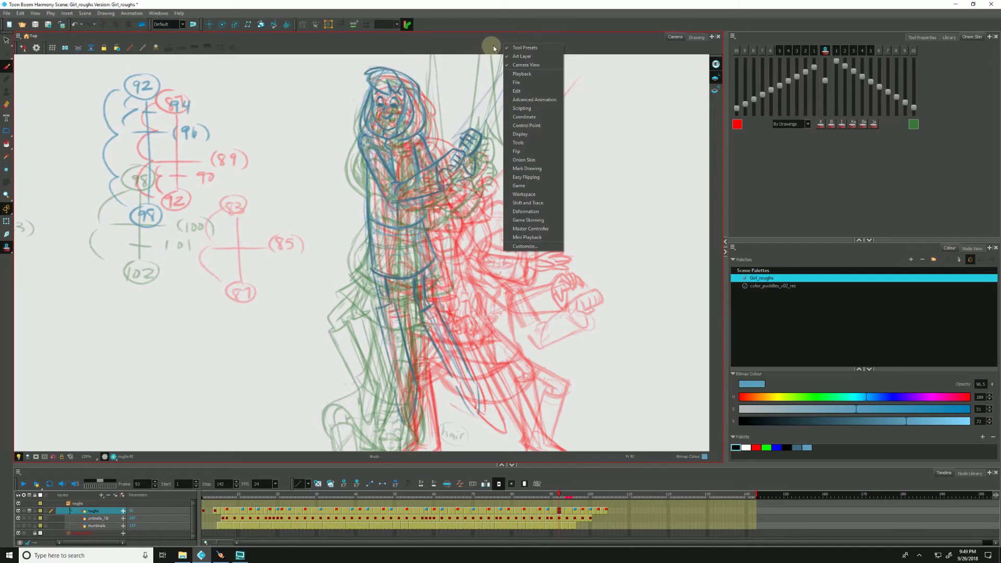
click(519, 169)
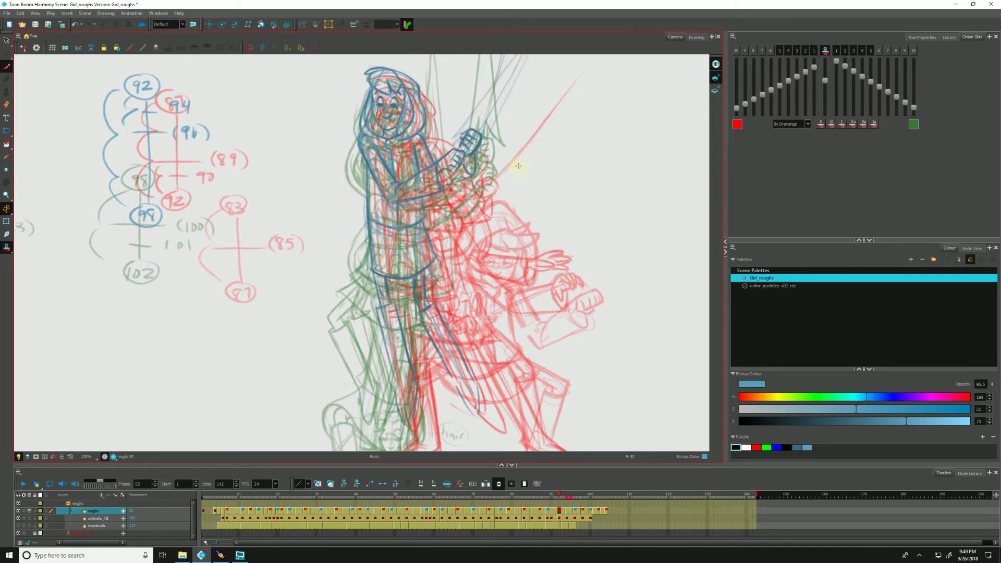
Limit onion skins to key, then breakdown, then in-between drawings, finally switching the filter off
click(821, 126)
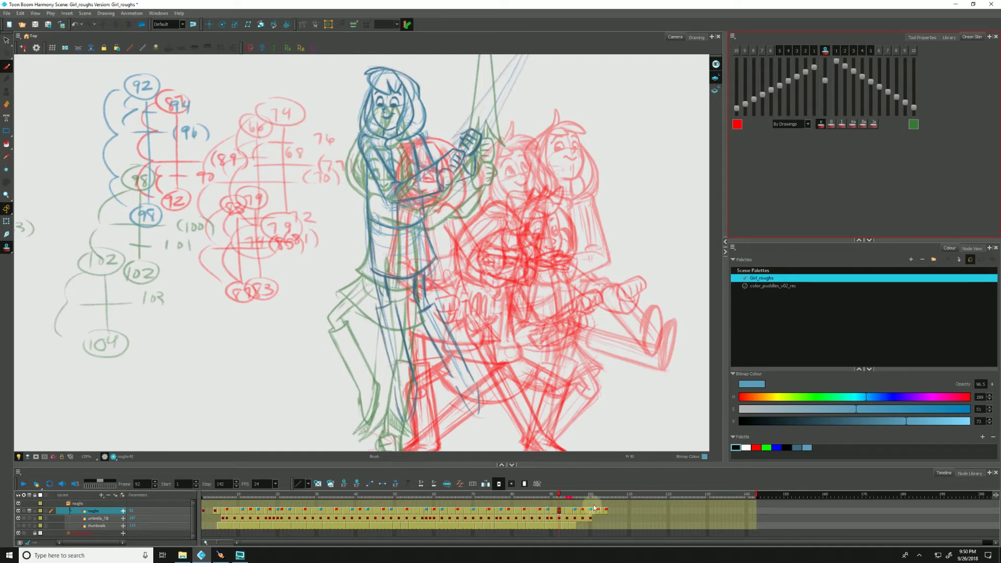
click(820, 124)
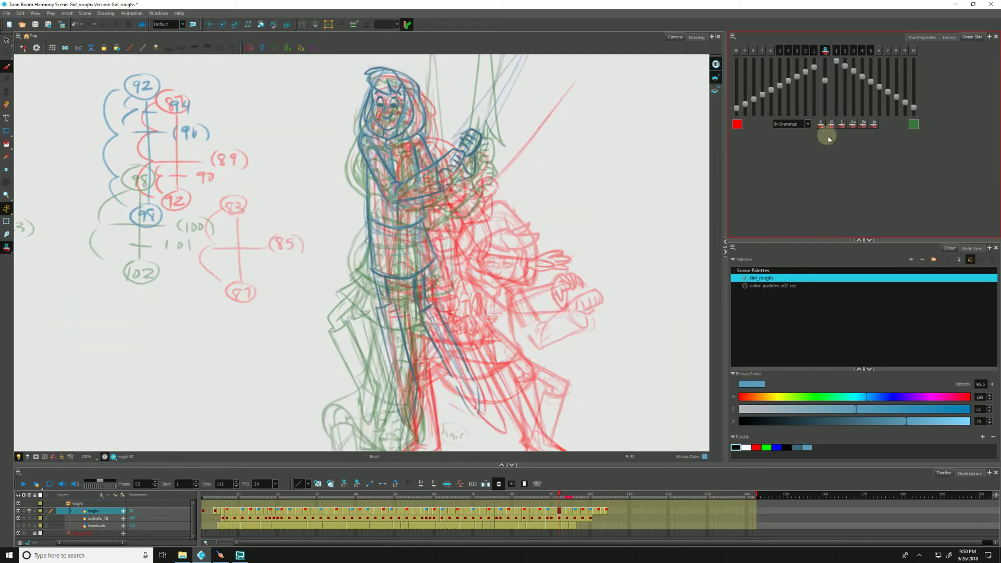
click(833, 125)
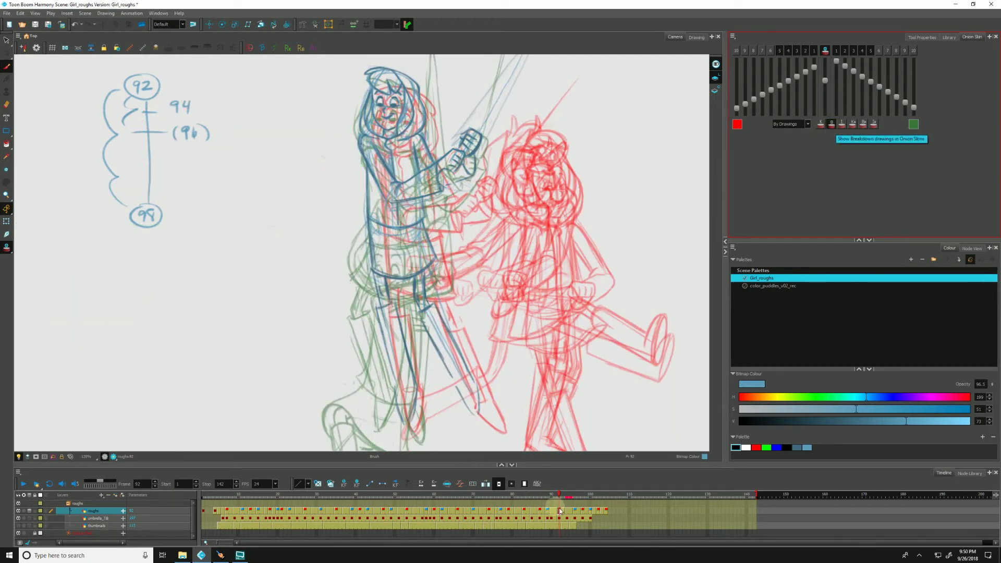
click(832, 125)
click(841, 125)
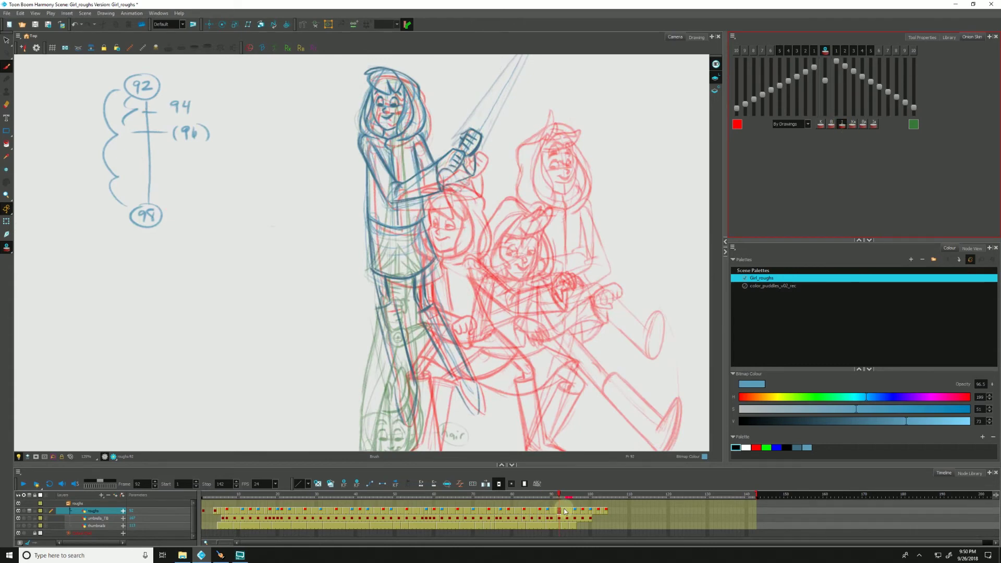
click(842, 125)
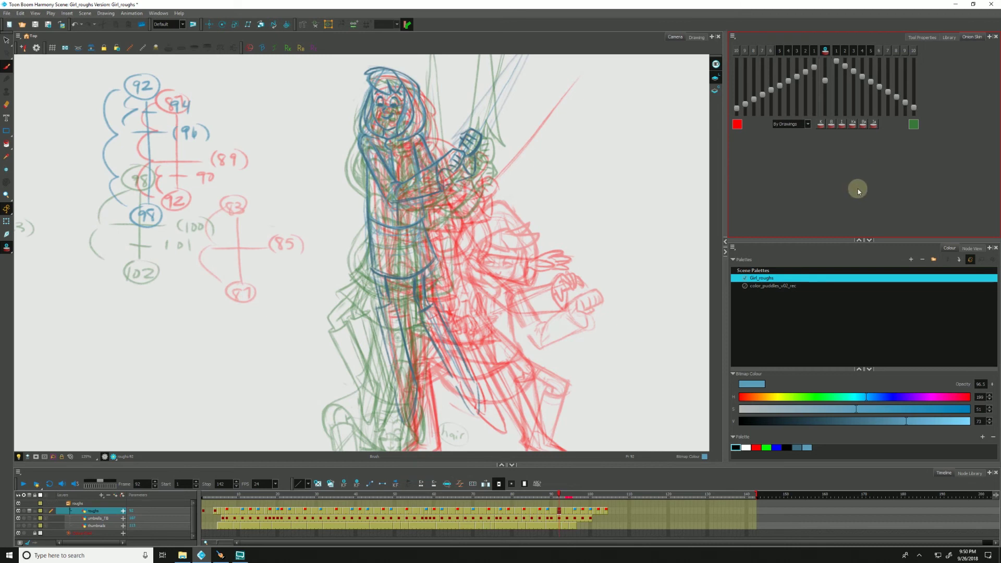
click(855, 124)
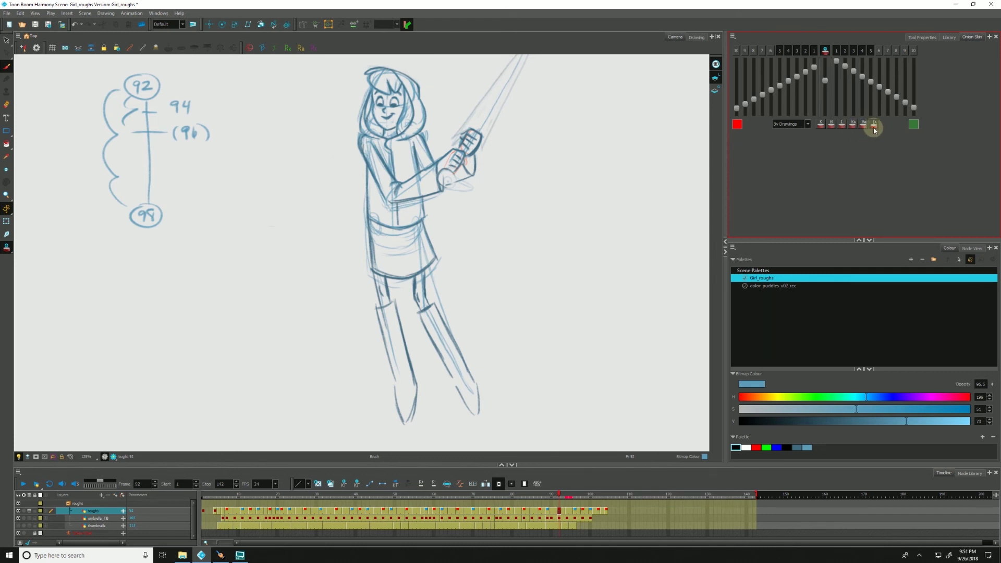
Restore the red and green onion-skin ghosts with a marked-drawing filter and lower their opacity
click(875, 126)
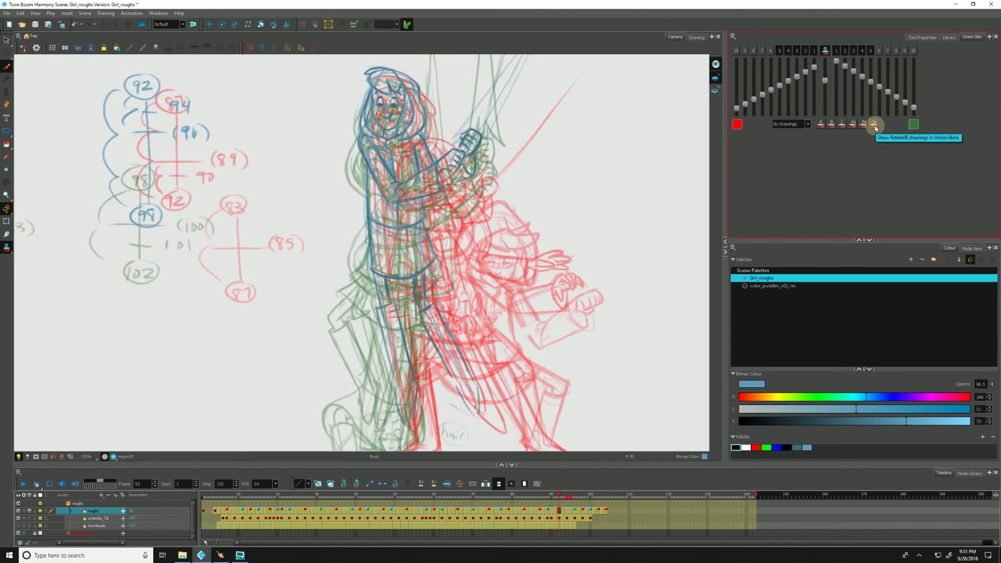
drag(825, 80, 826, 97)
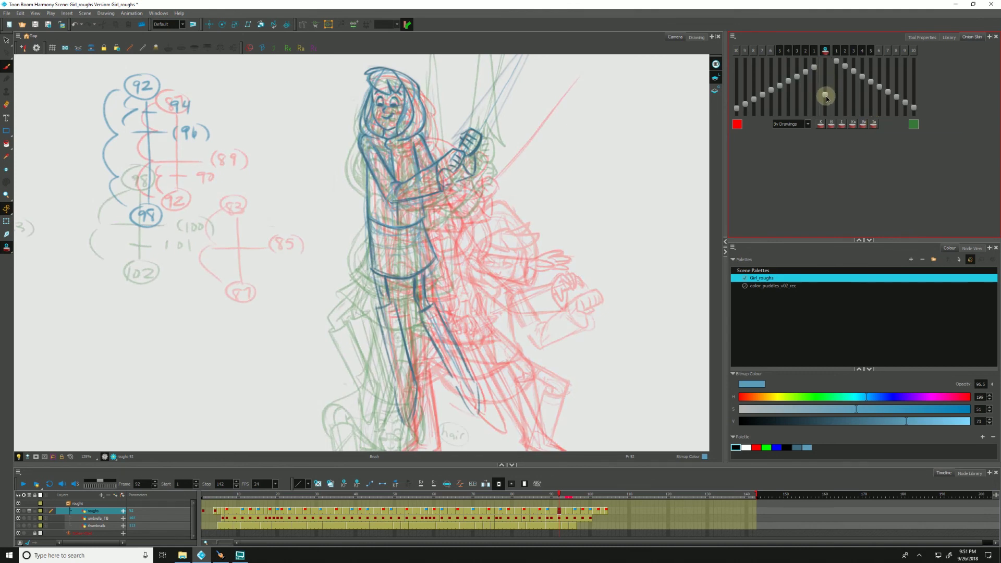